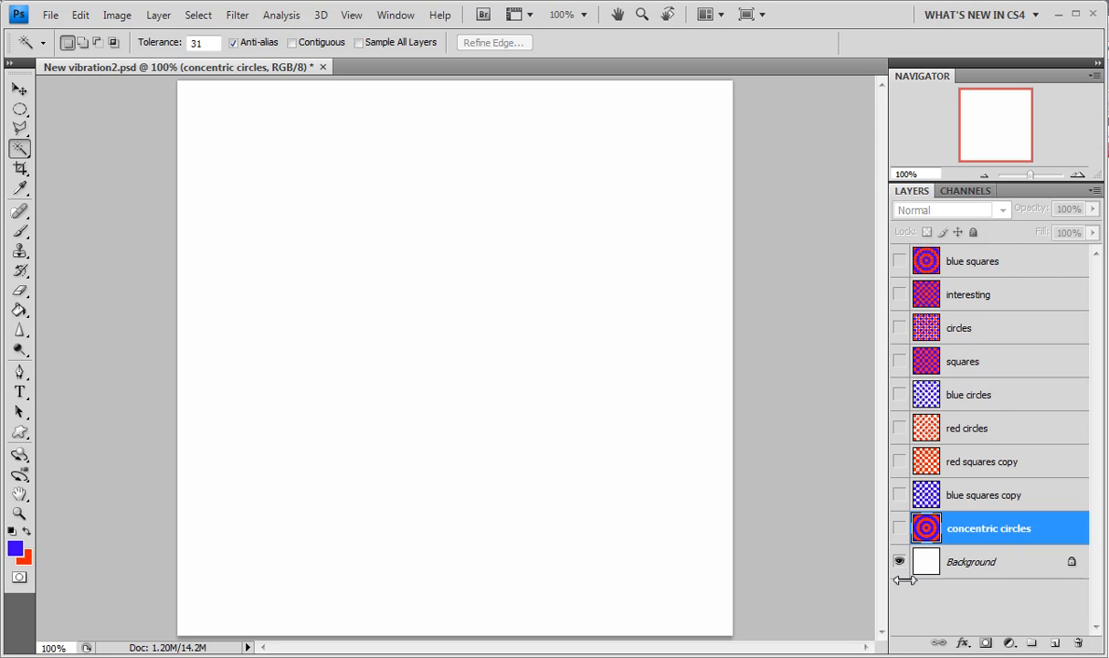
- Preview and hide the concentric circles layer, and turn on the blue squares copy and red squares copy layers
left_click(899, 528)
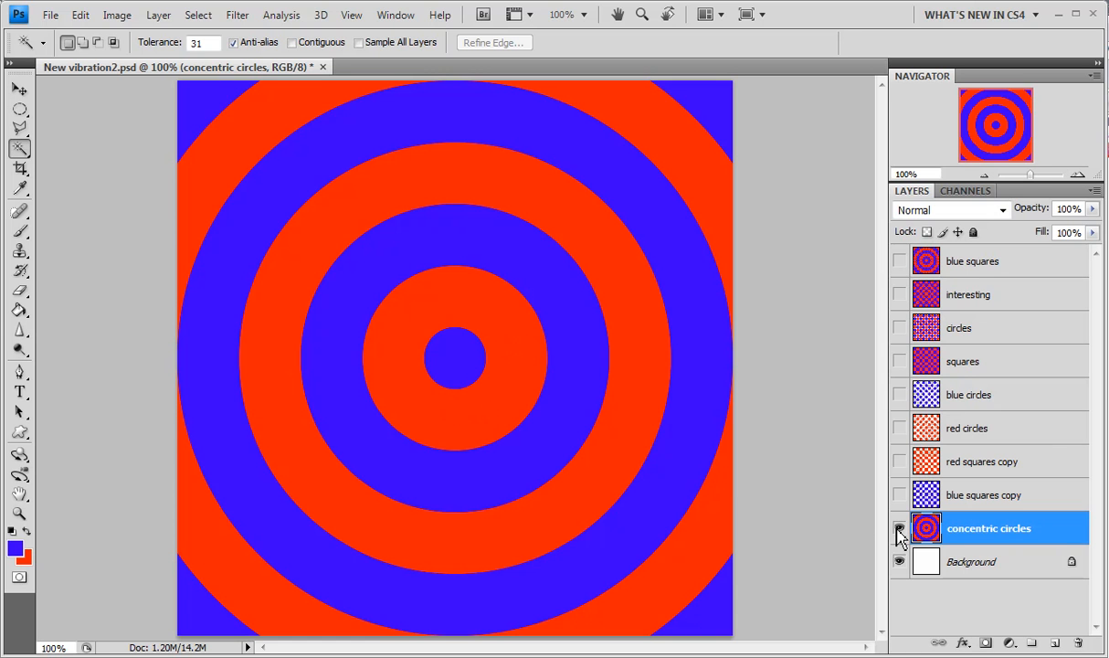
left_click(899, 528)
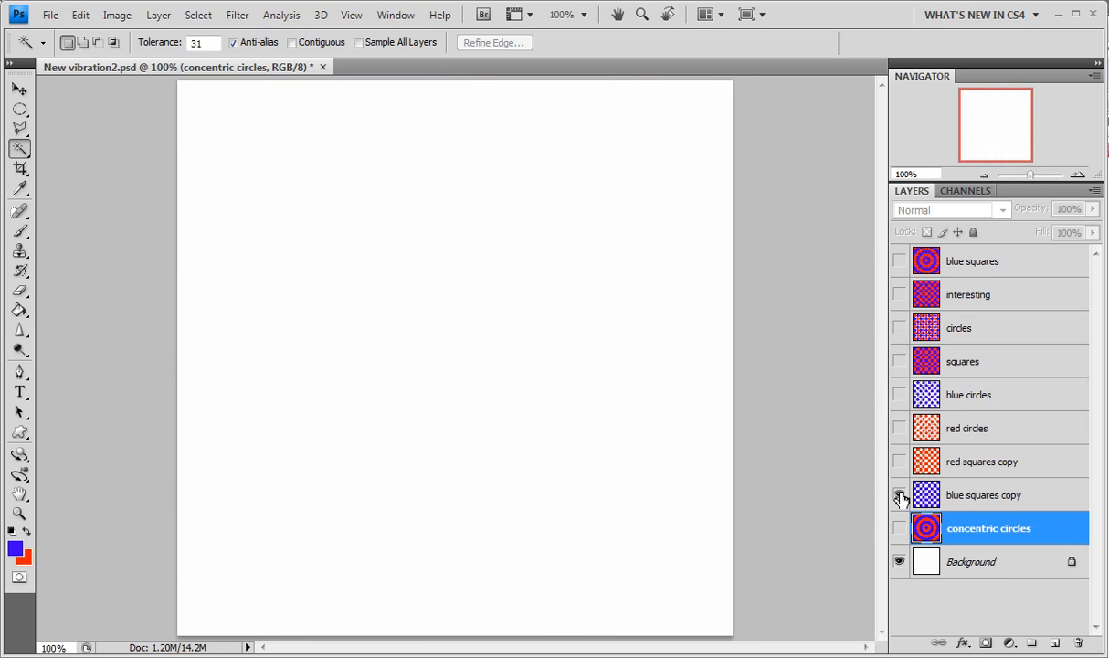
left_click(899, 494)
left_click(899, 462)
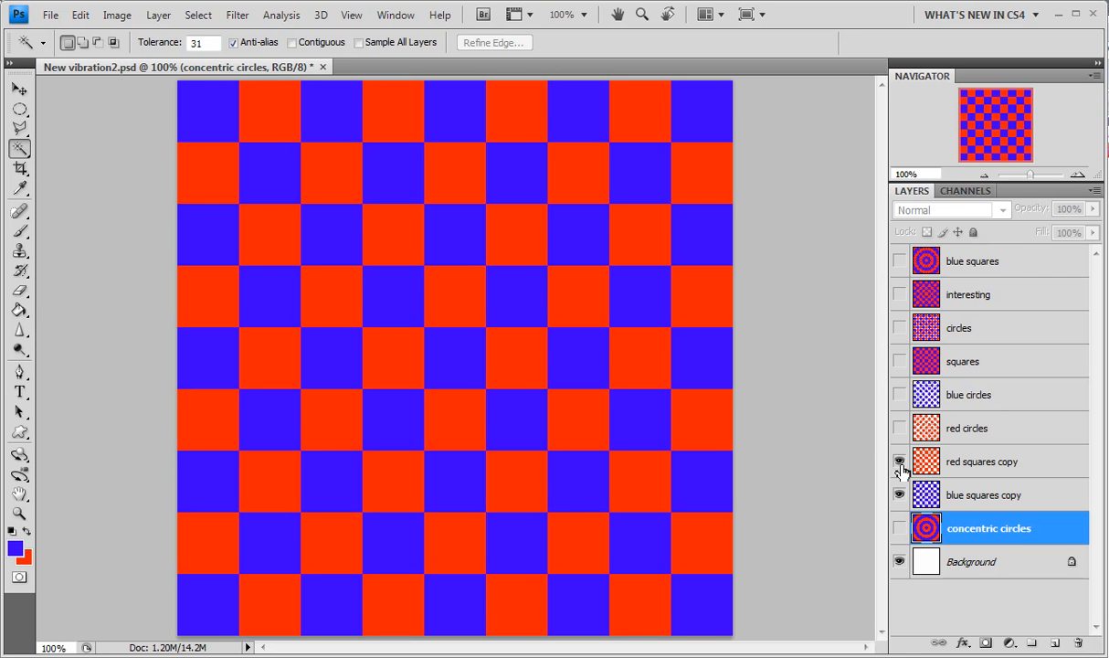
left_click(899, 461)
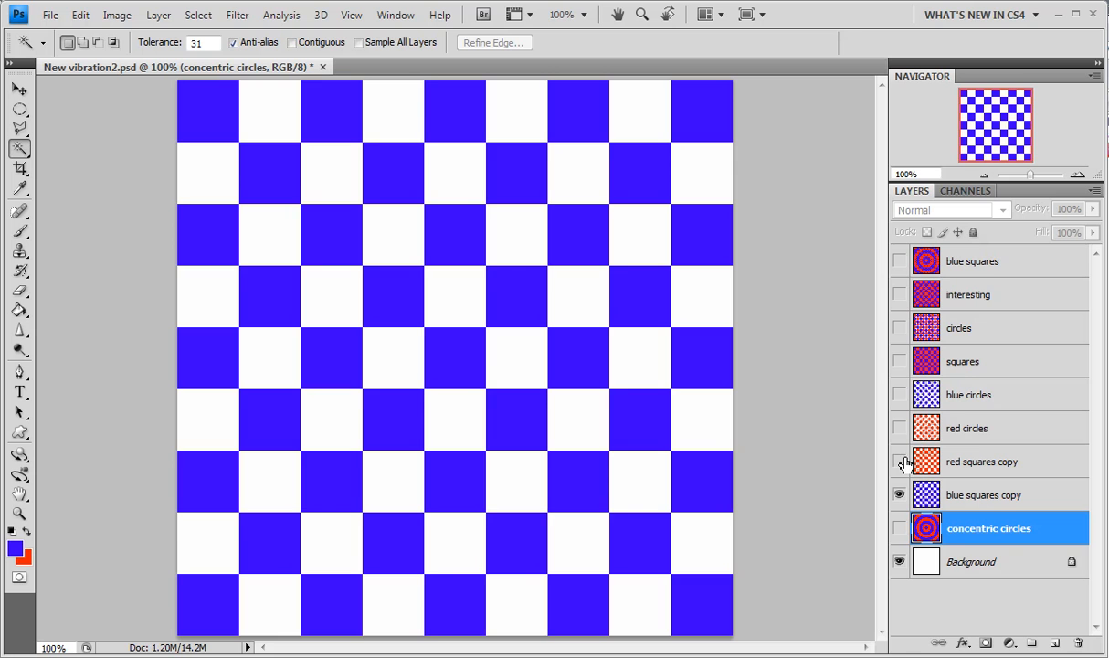
left_click(900, 462)
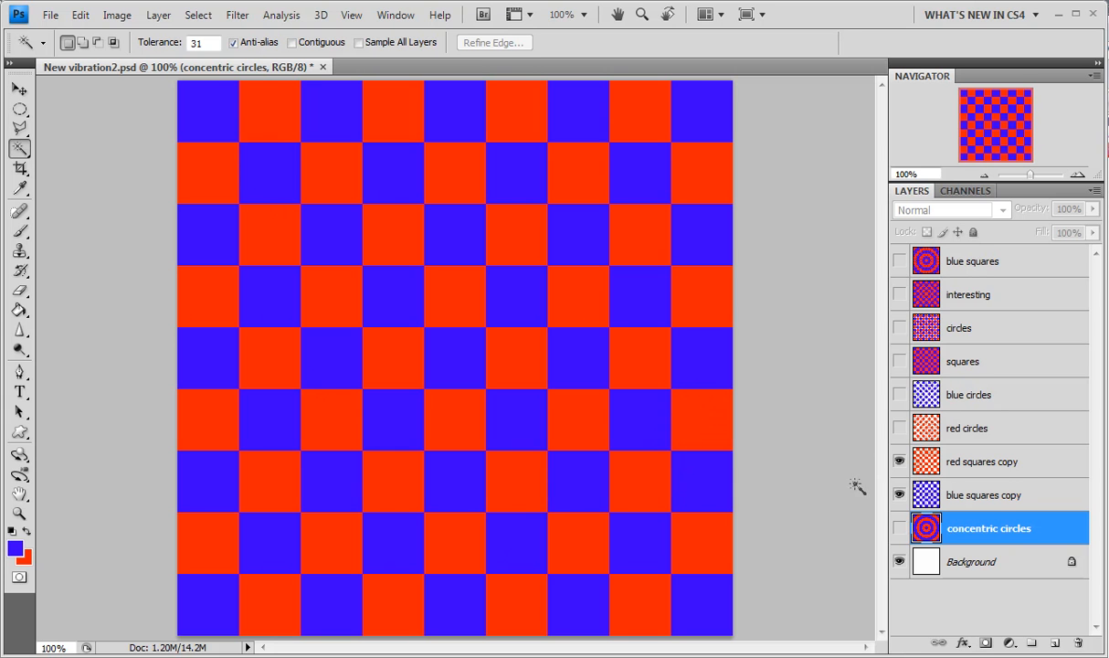
- Move the concentric circles layer directly above red squares copy, compare it with the checkerboard, and leave it hidden
left_click(900, 529)
left_click_drag(916, 528, 976, 460)
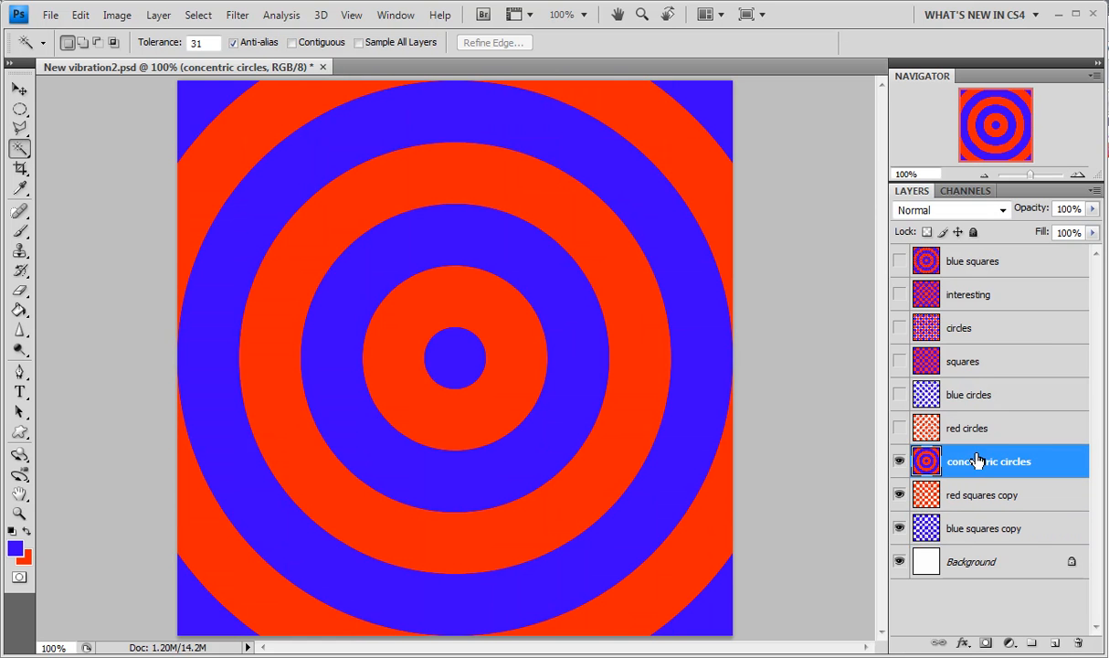
left_click(900, 461)
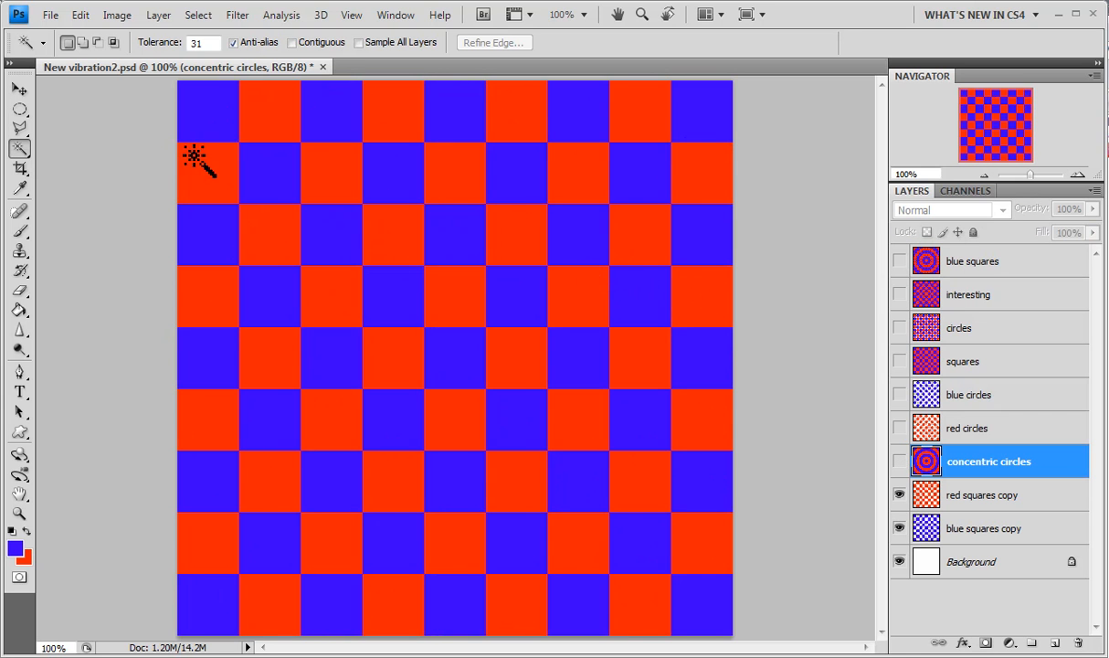
left_click(20, 88)
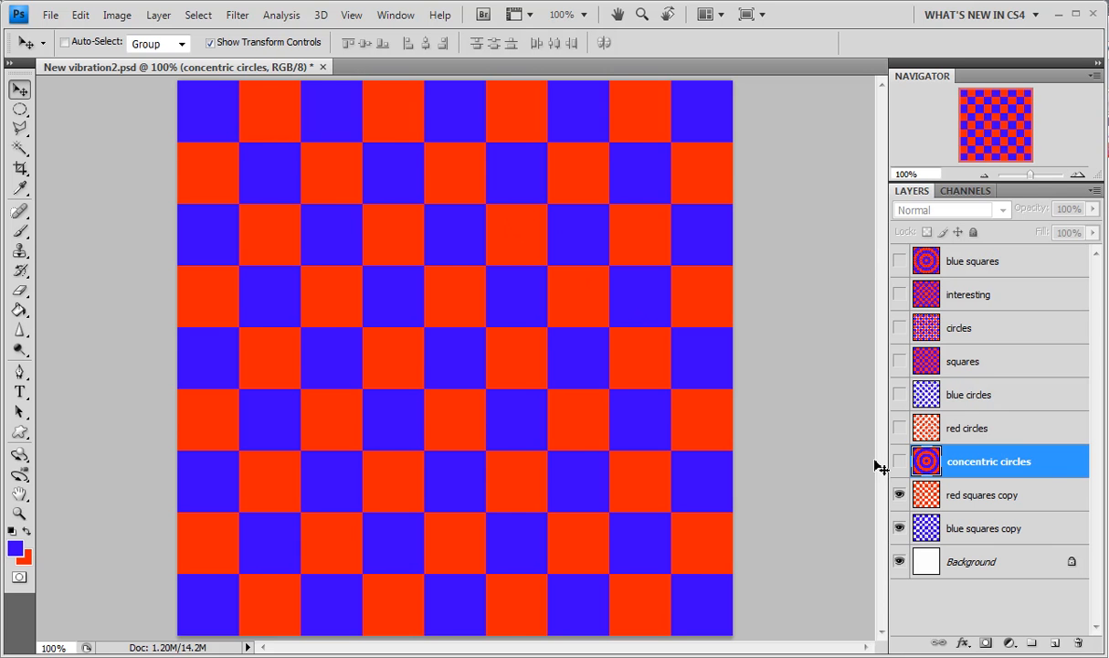
left_click(899, 462)
left_click(900, 461)
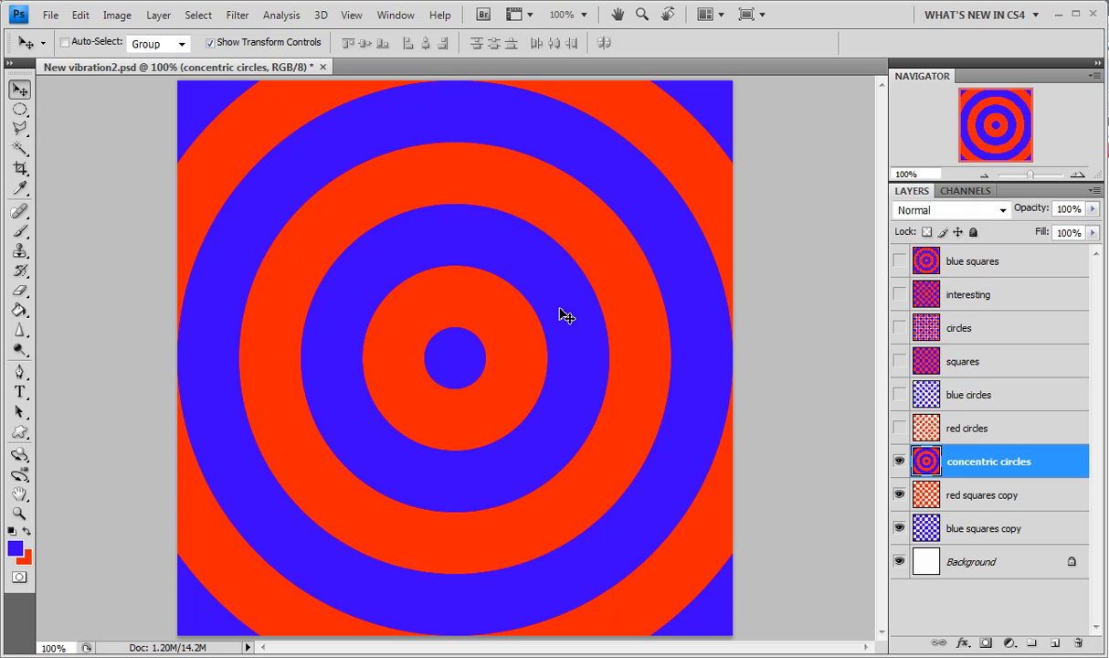
left_click(900, 461)
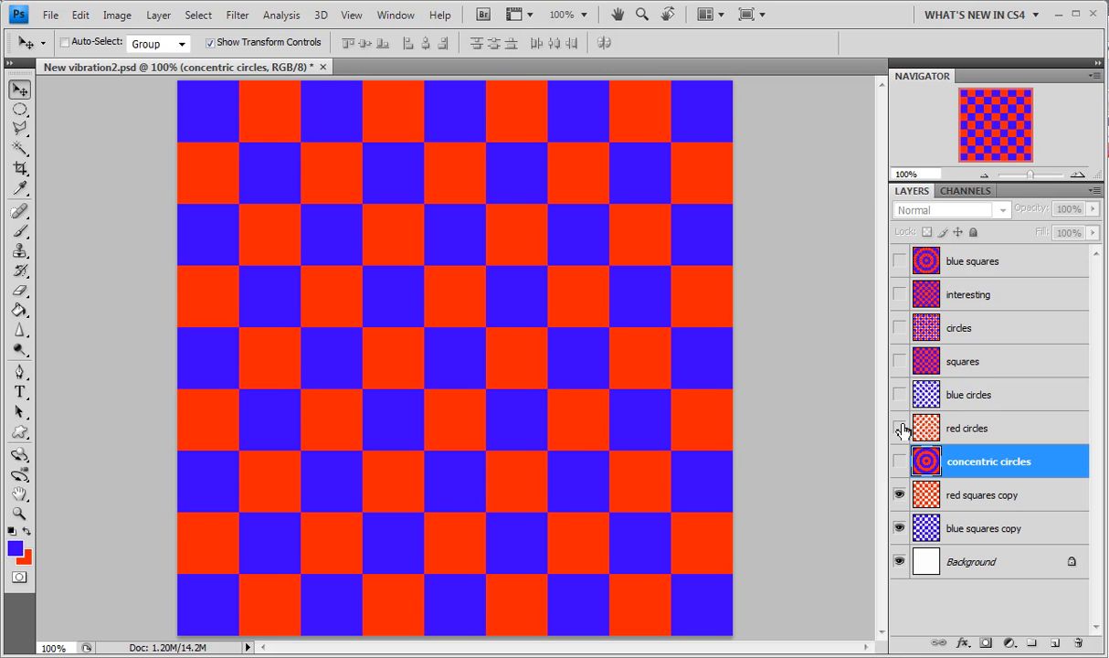
- Show the red circles and blue circles layers, merge them into one layer, and compare it with the checkerboard beneath
left_click(900, 427)
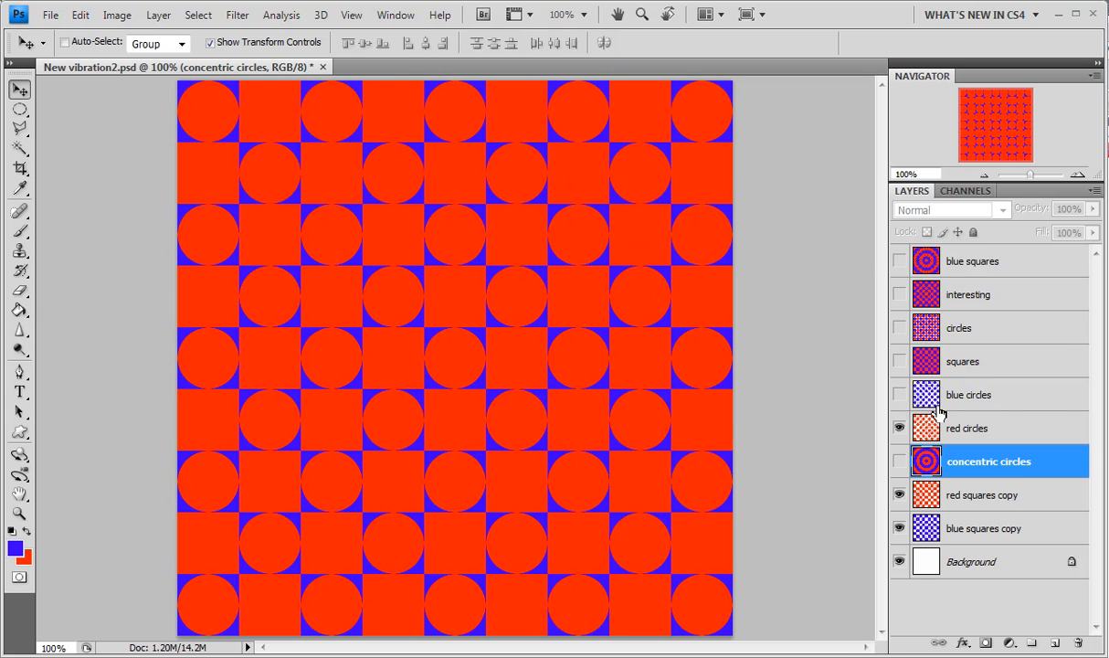
left_click(900, 394)
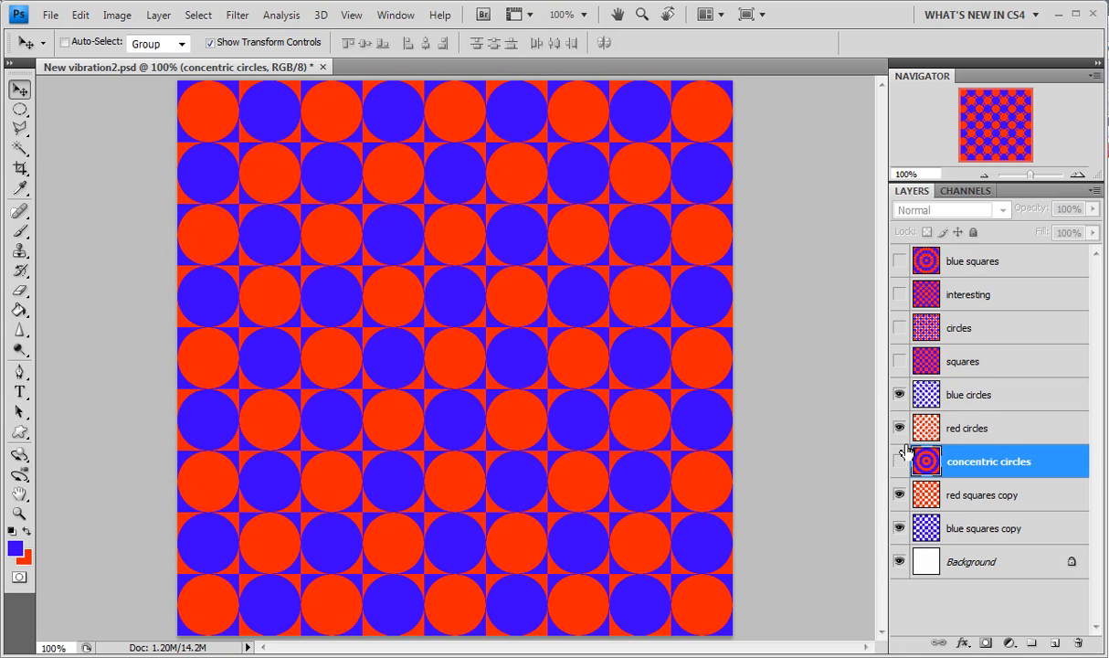
left_click(1007, 394)
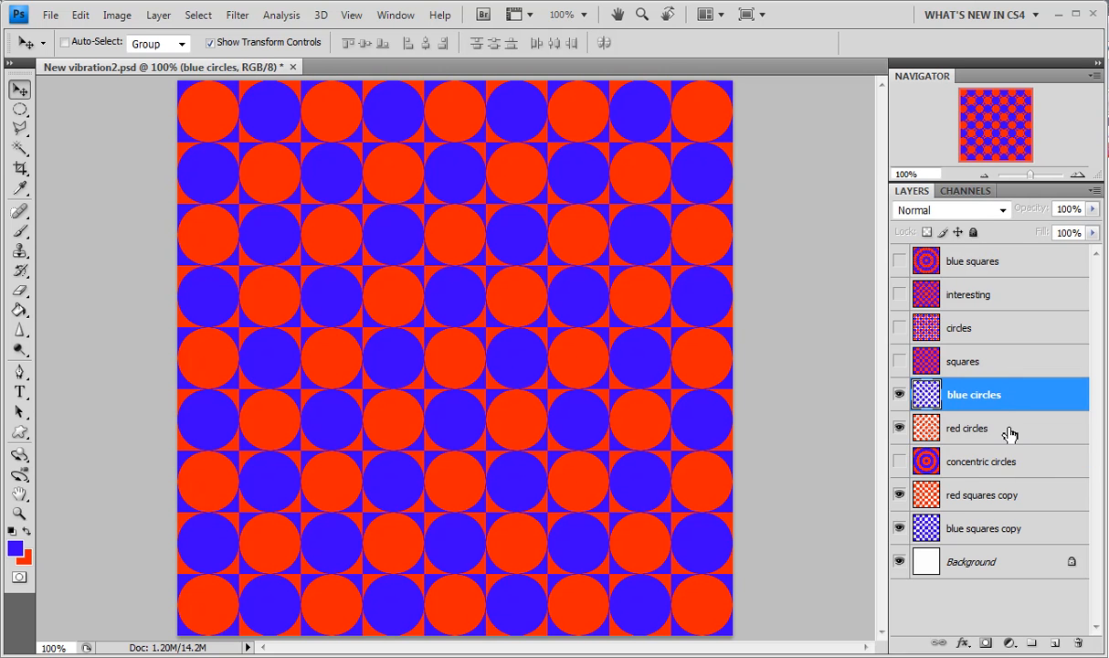
left_click(1010, 431, "shift")
right_click(1011, 437)
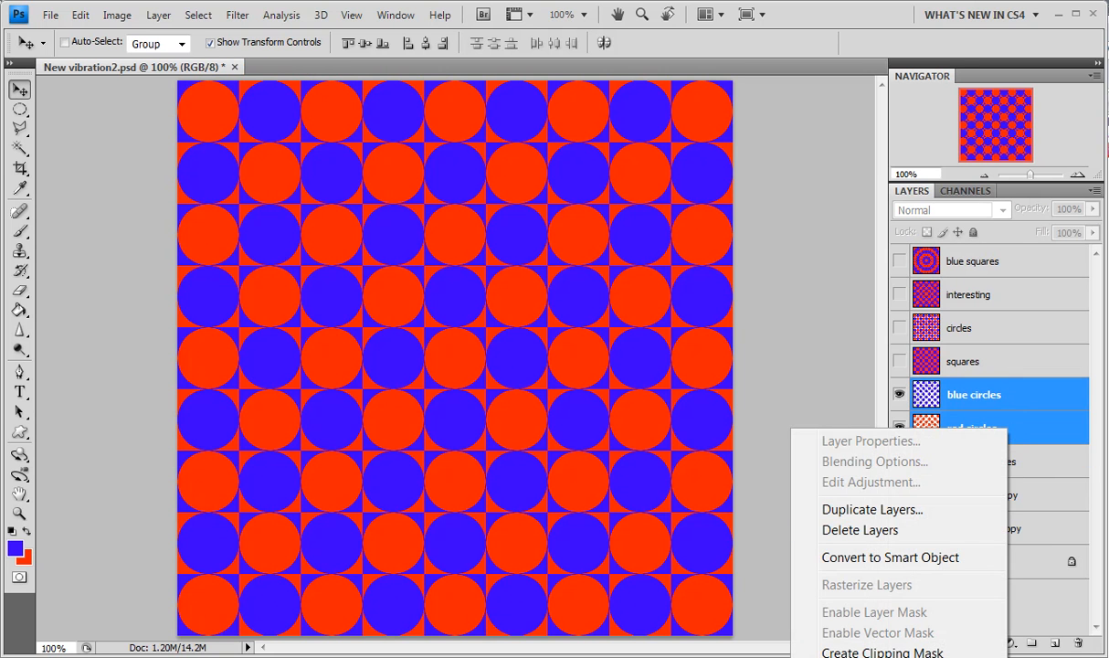
left_click(883, 656)
left_click(901, 396)
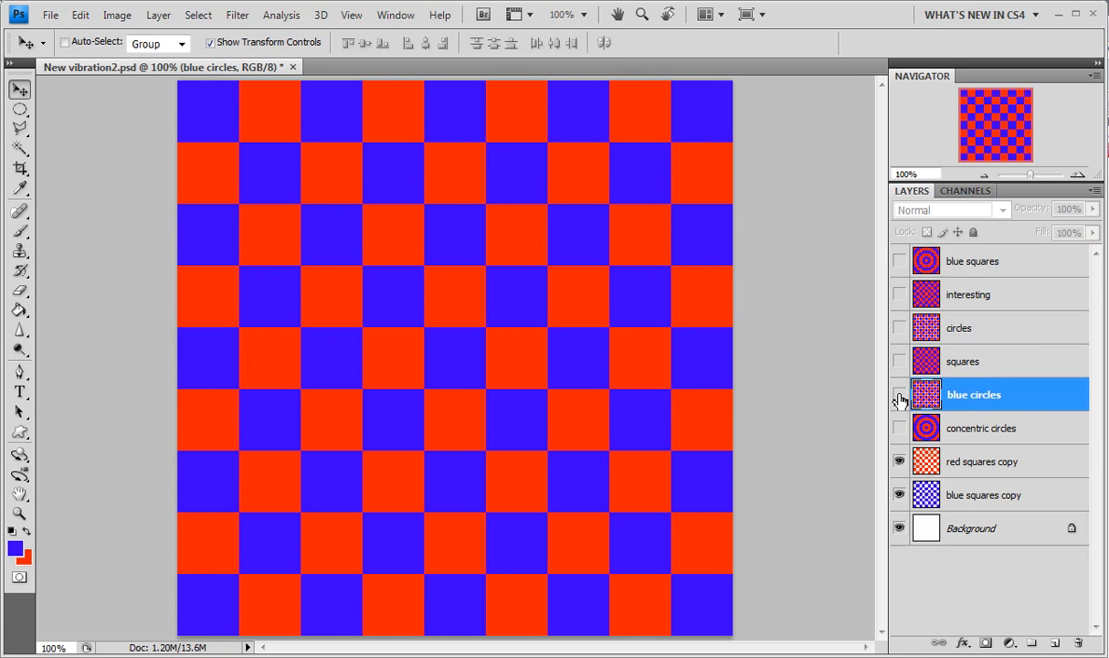
left_click(900, 395)
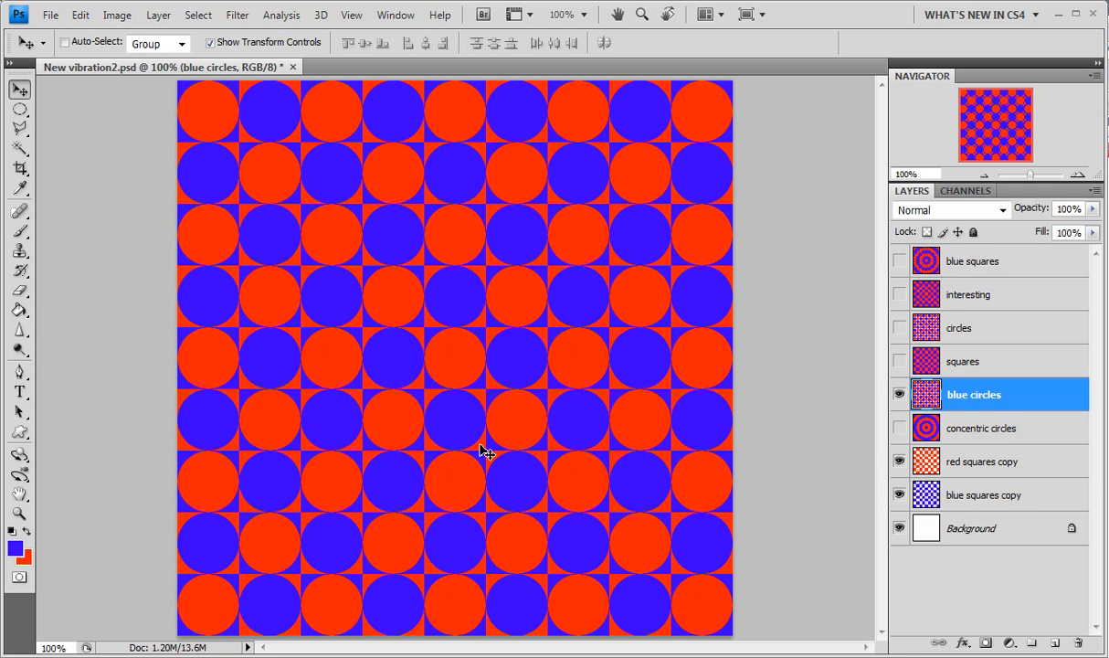
- Show the squares, circles, interesting and concentric circles layers, and place concentric circles directly above interesting
left_click(898, 395)
left_click(900, 362)
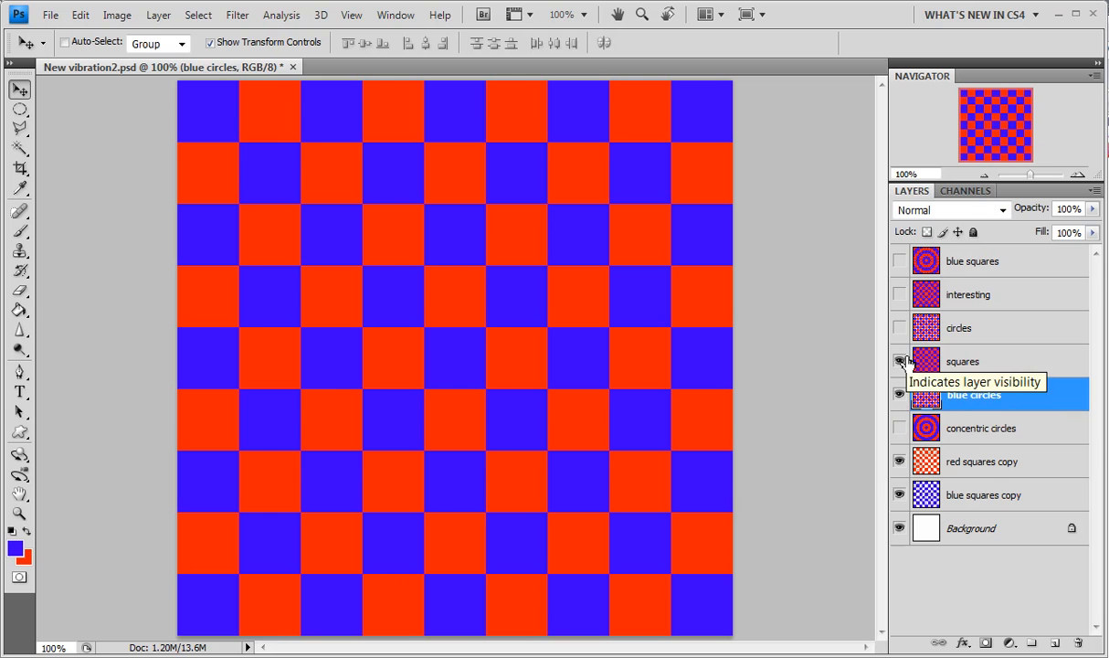
left_click(899, 328)
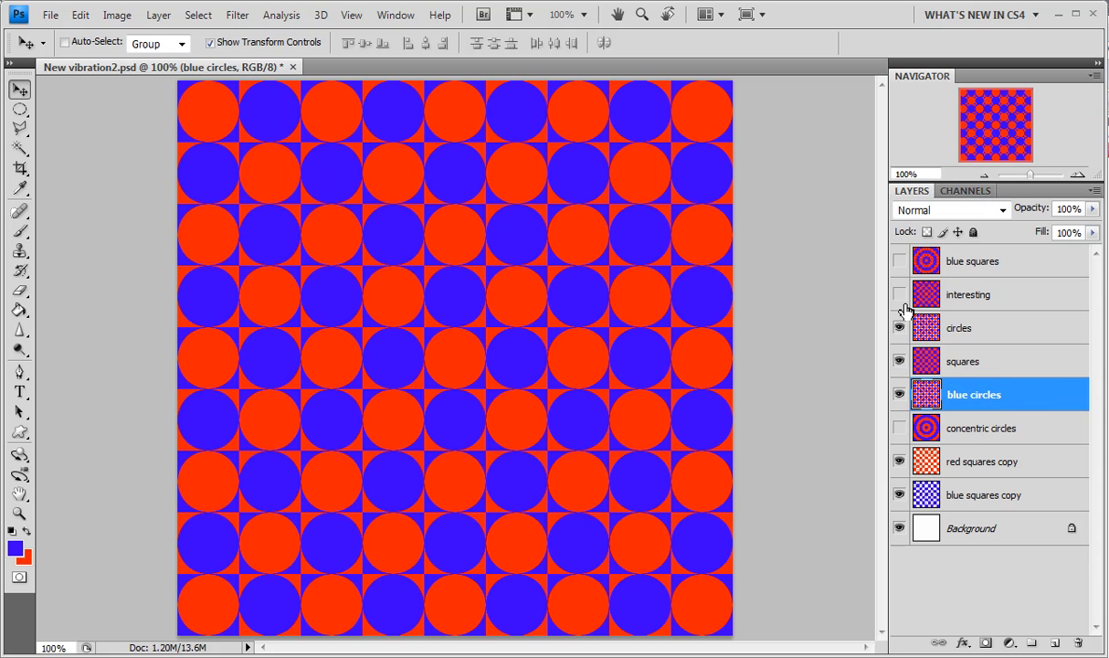
left_click(899, 295)
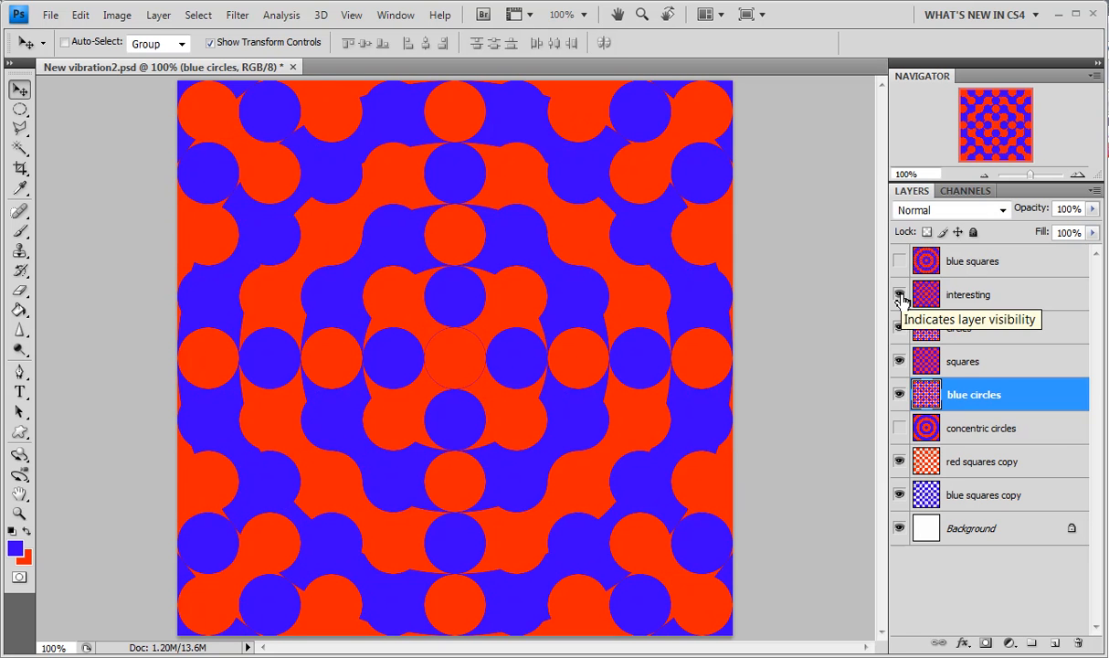
left_click(899, 428)
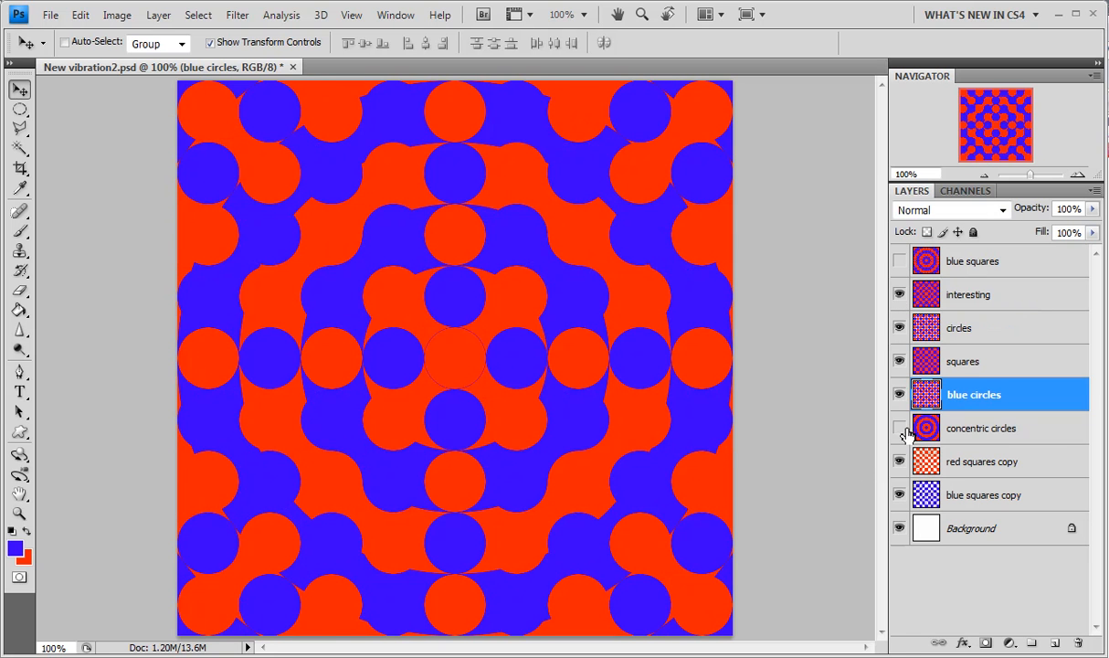
left_click_drag(930, 426, 967, 276)
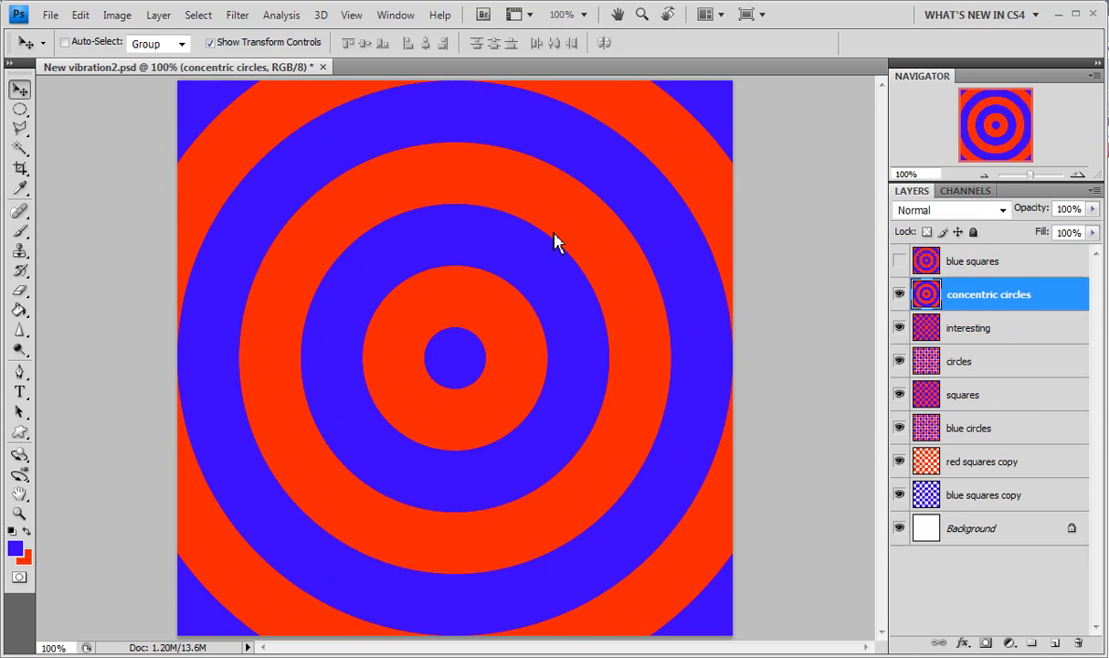
- Select the red areas and then the blue areas of the concentric circles layer with the Magic Wand
key("w")
left_click(429, 186)
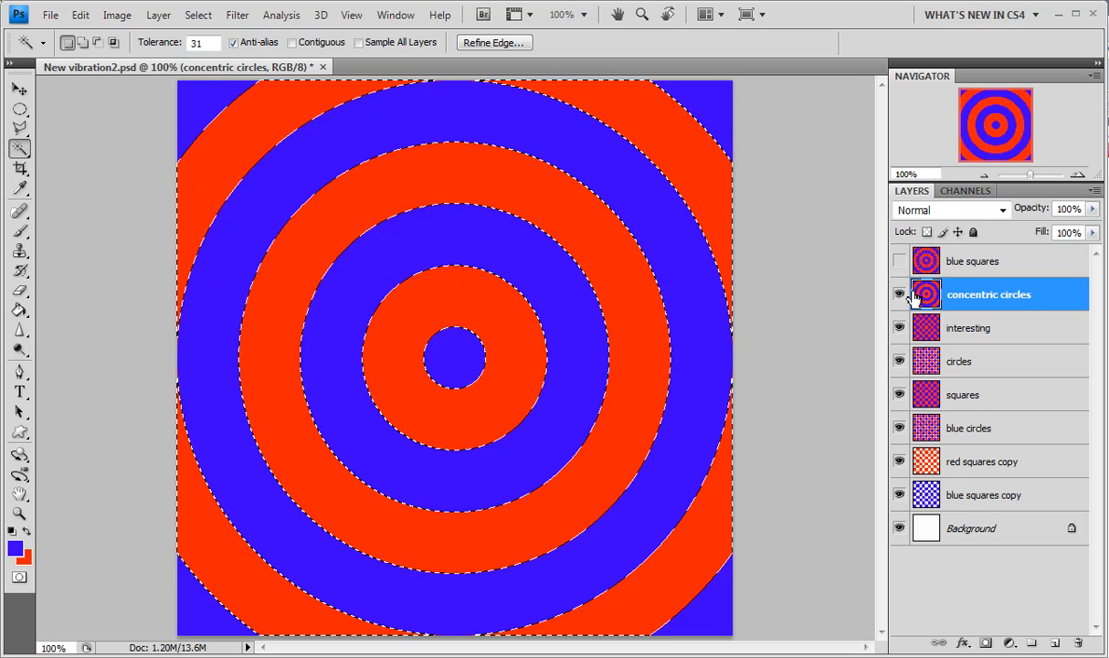
left_click(517, 259)
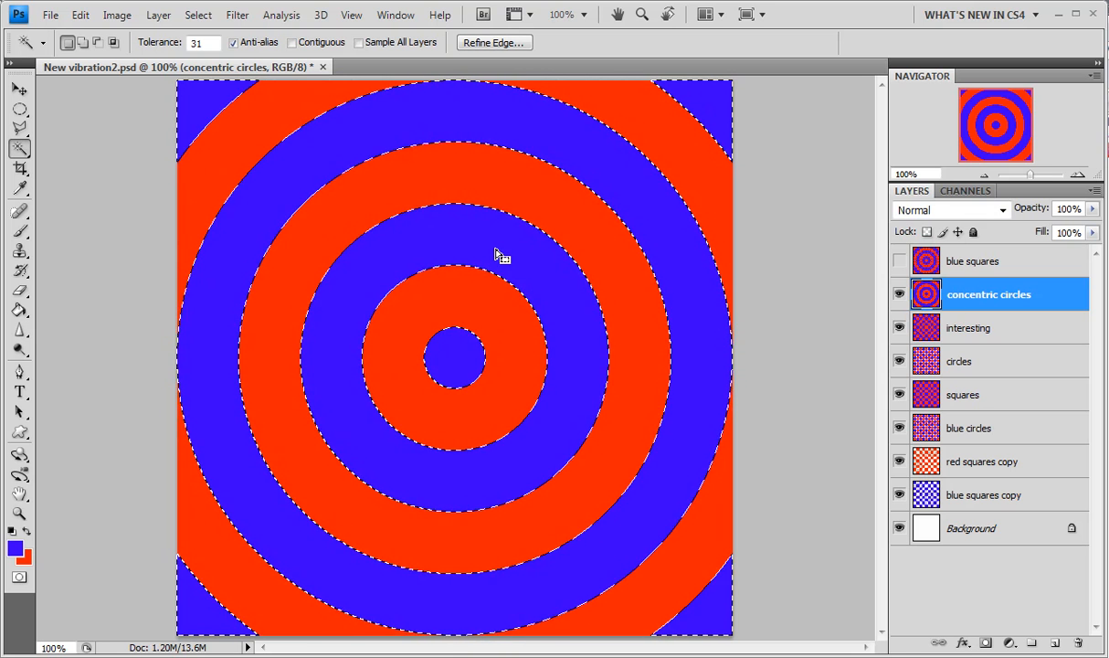
right_click(997, 403)
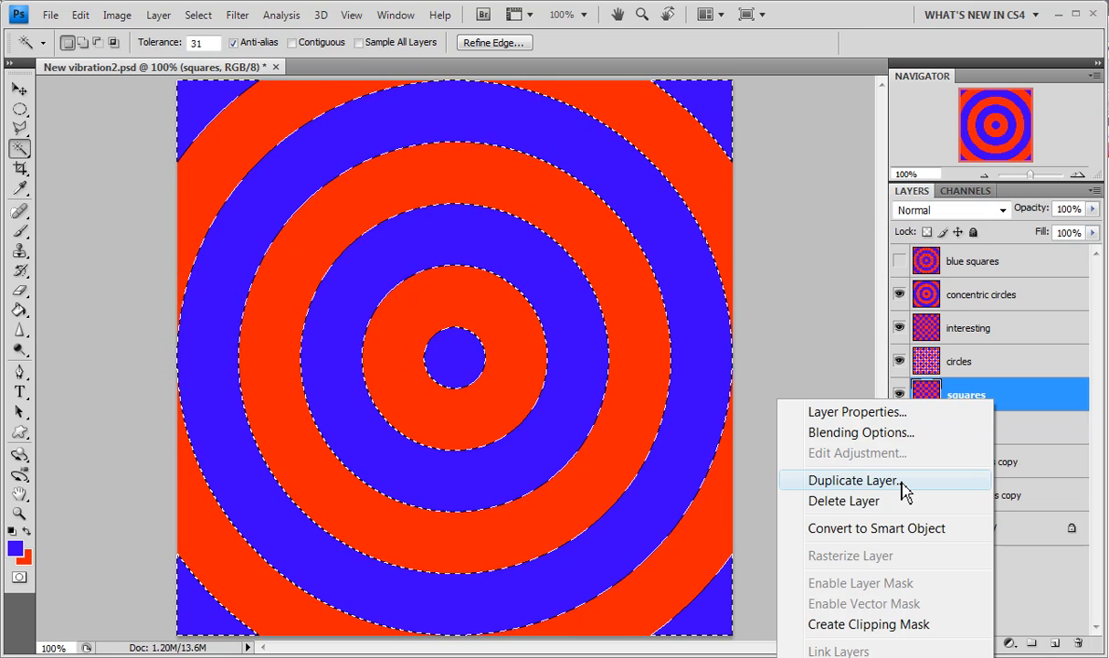
left_click(784, 302)
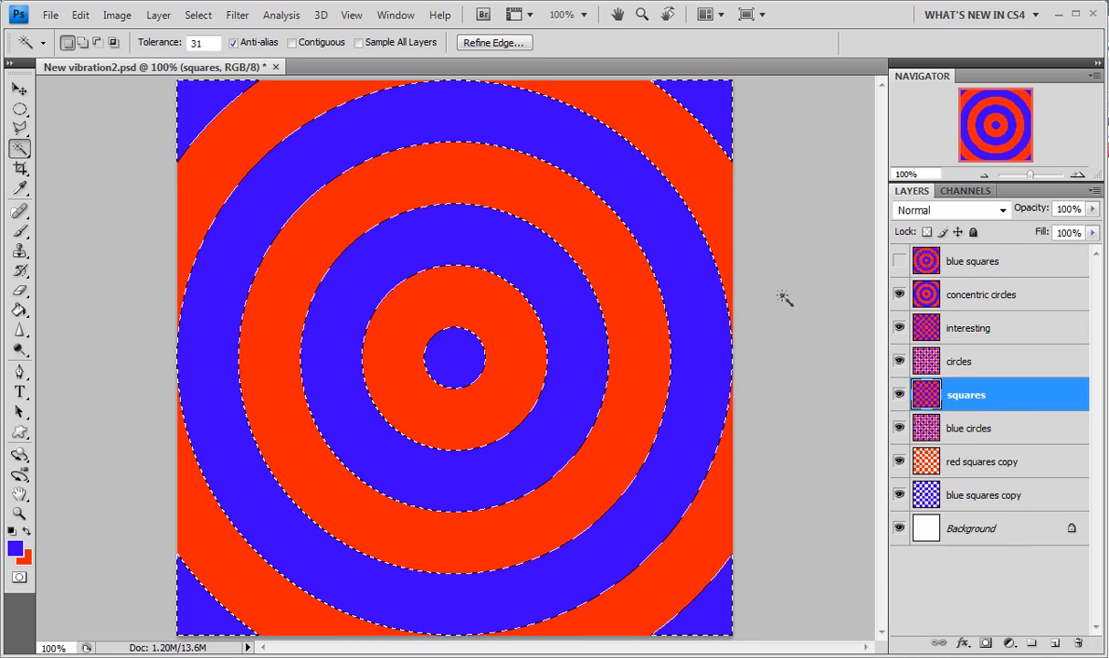
- Compare the concentric circles, interesting and blue squares patterns, leaving concentric circles hidden and blue squares shown
left_click(900, 295)
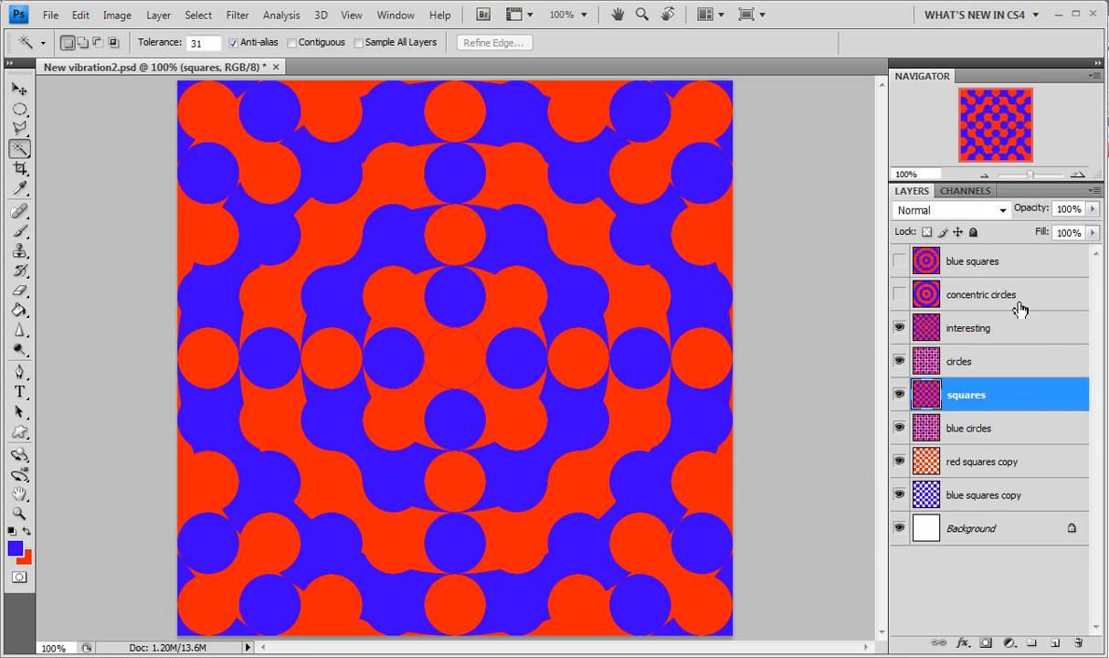
left_click(900, 294)
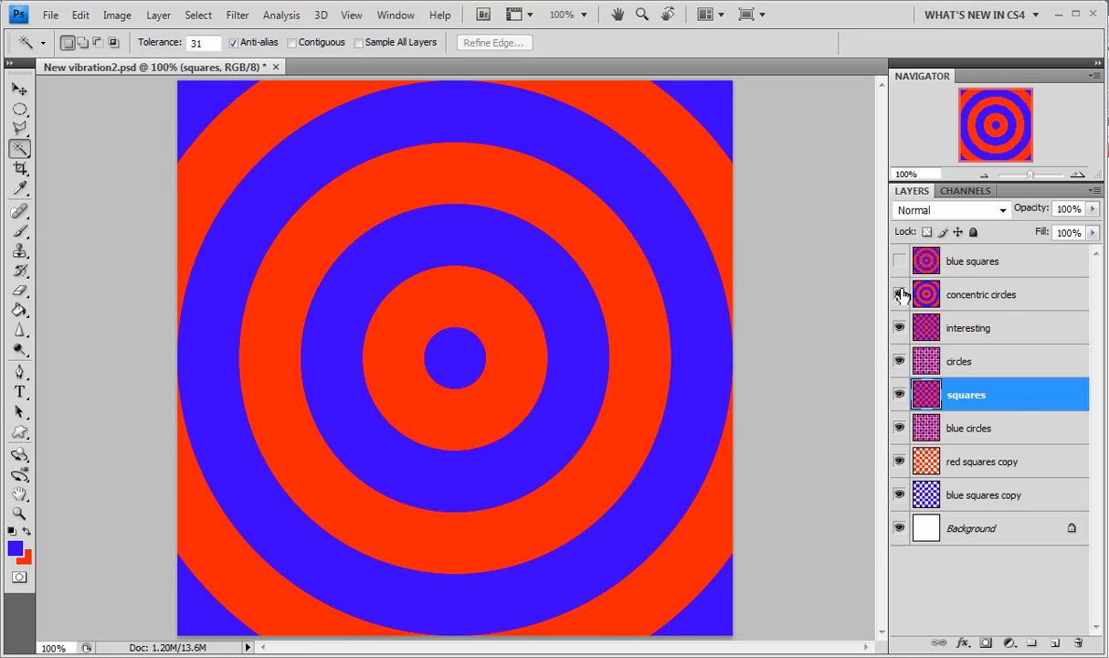
left_click(899, 295)
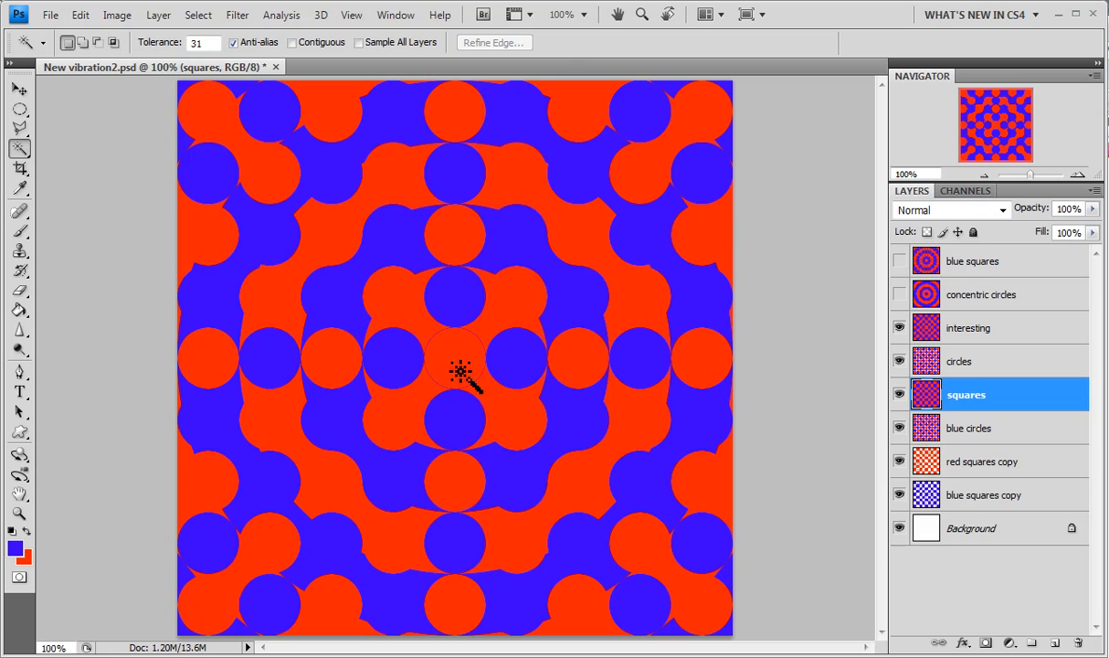
left_click(900, 261)
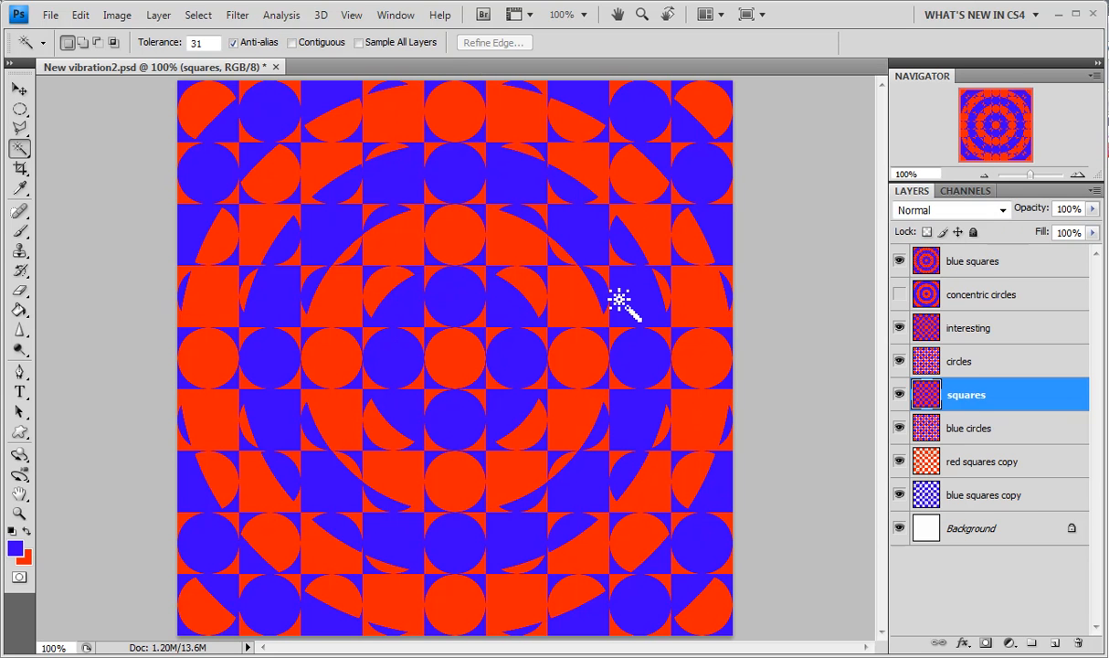
left_click(900, 295)
left_click(900, 263)
left_click(899, 294)
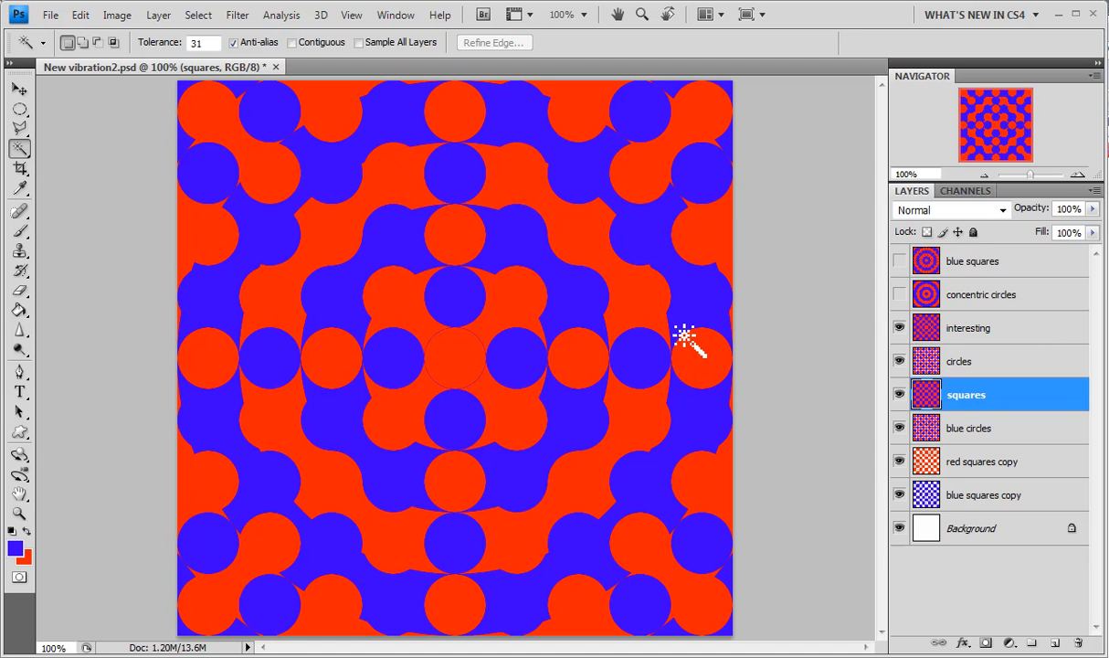
left_click(899, 294)
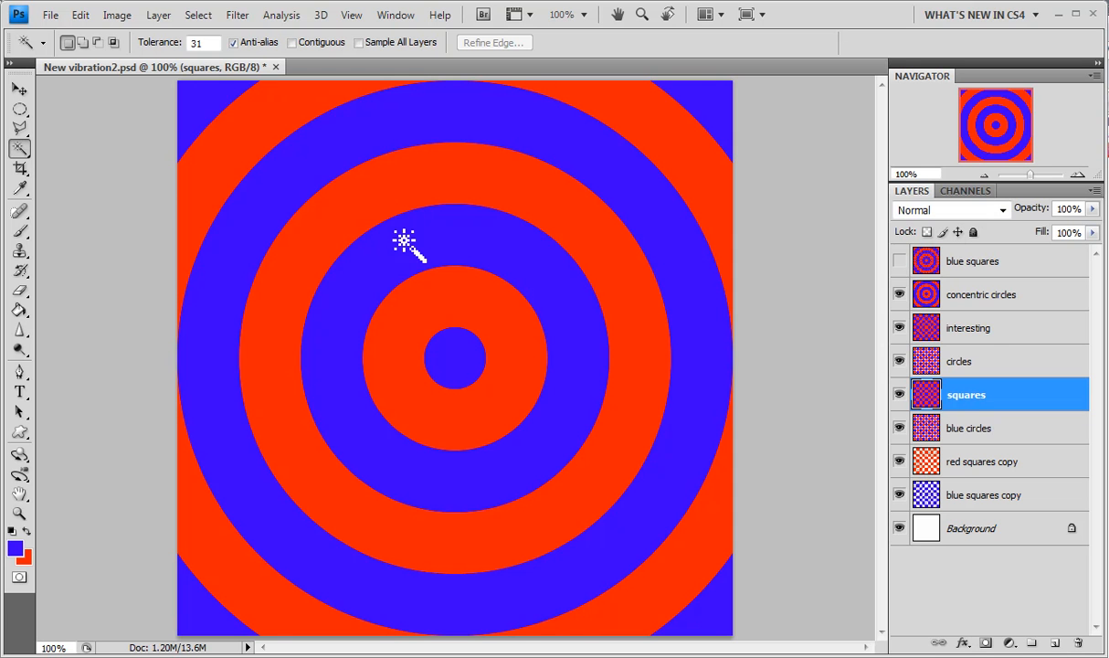
left_click(900, 295)
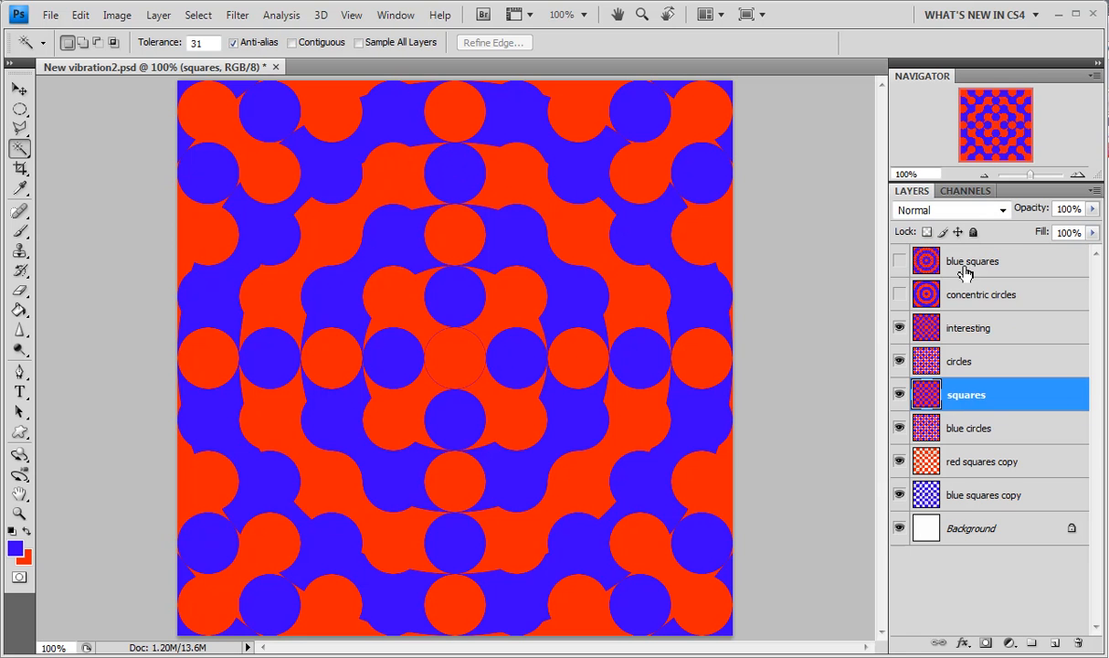
left_click(900, 261)
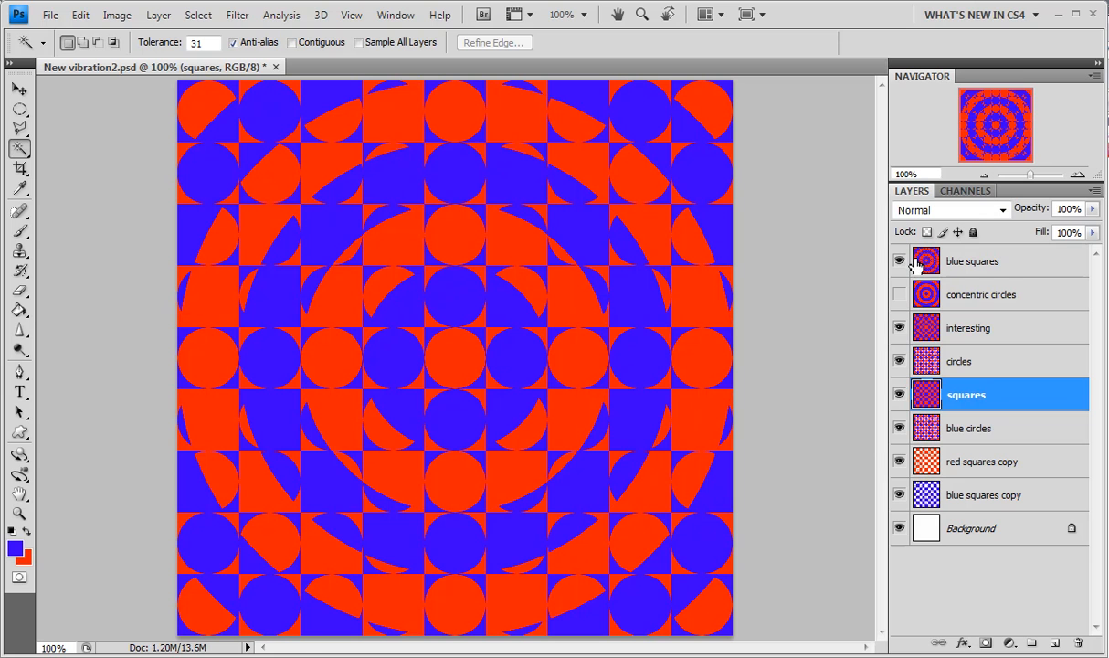